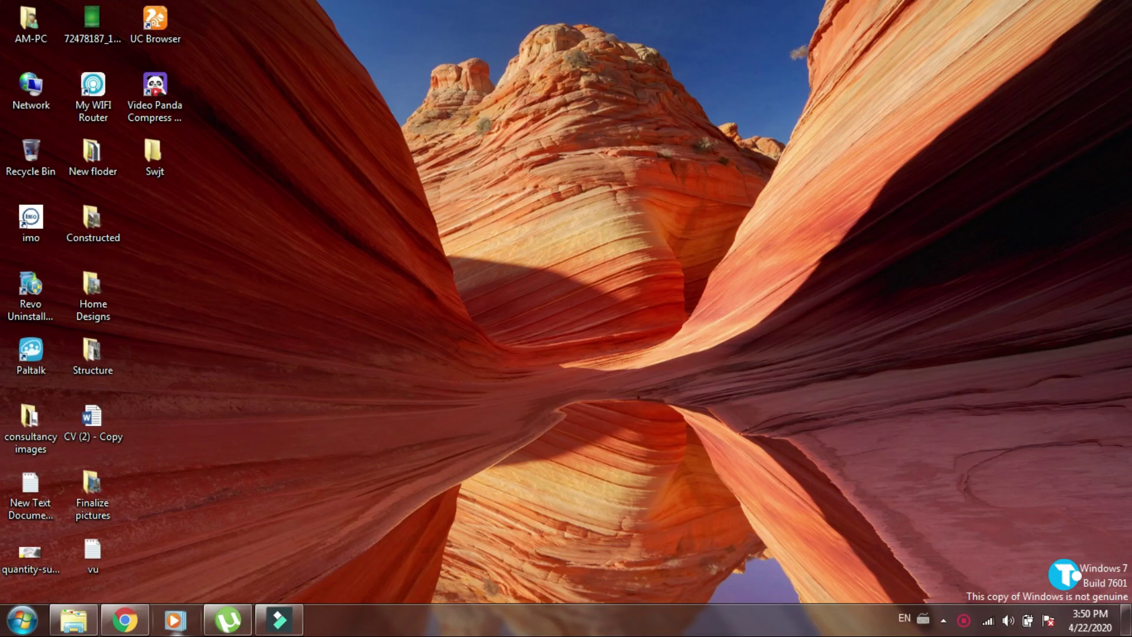
In Chrome, search Google for "nox player" and open the bignox.com result.
click(125, 619)
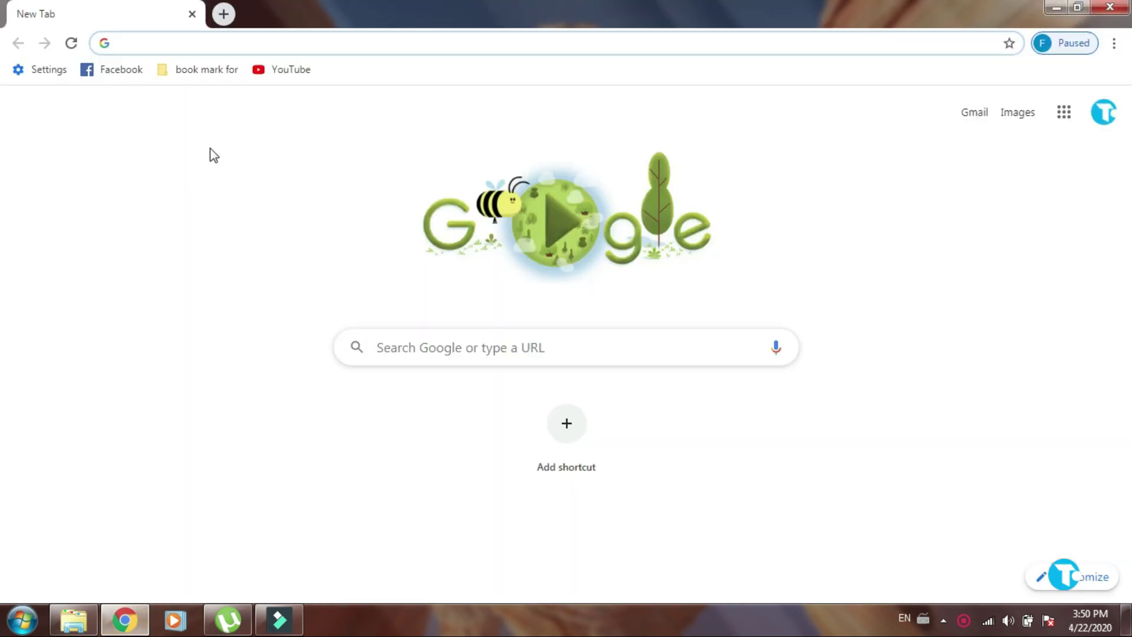
click(208, 42)
text(nox playe)
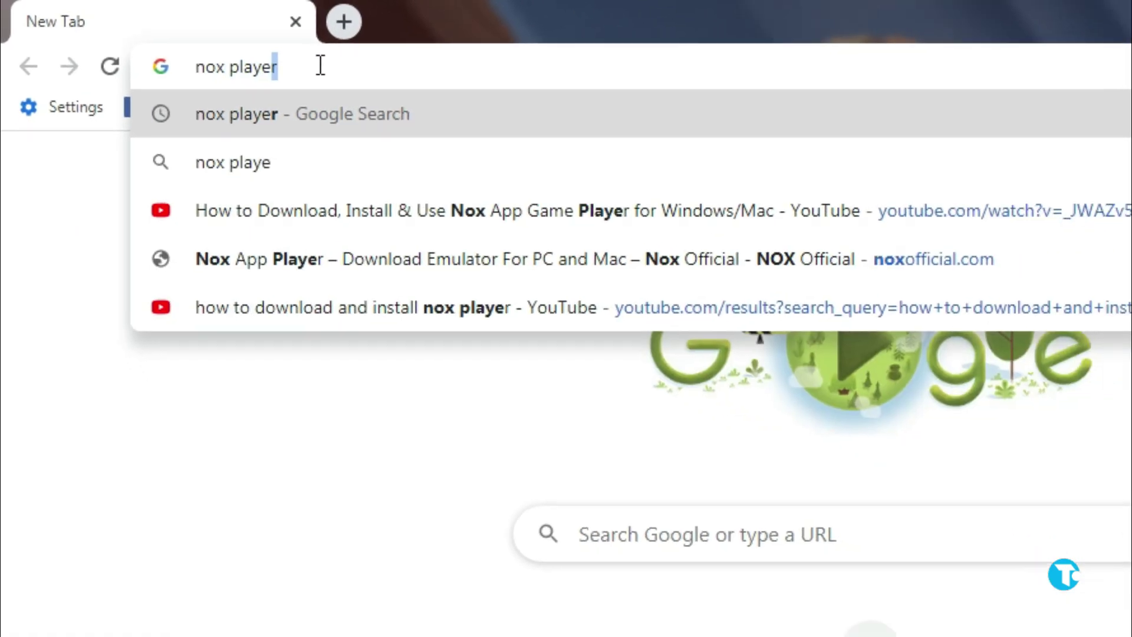
text(r)
key(Return)
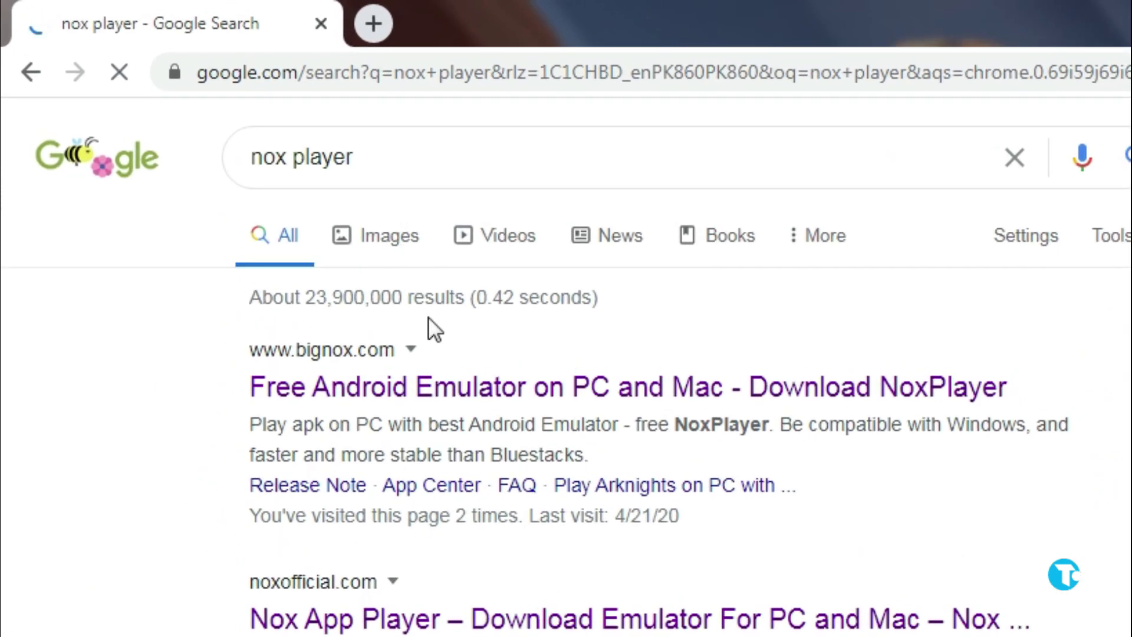
click(470, 392)
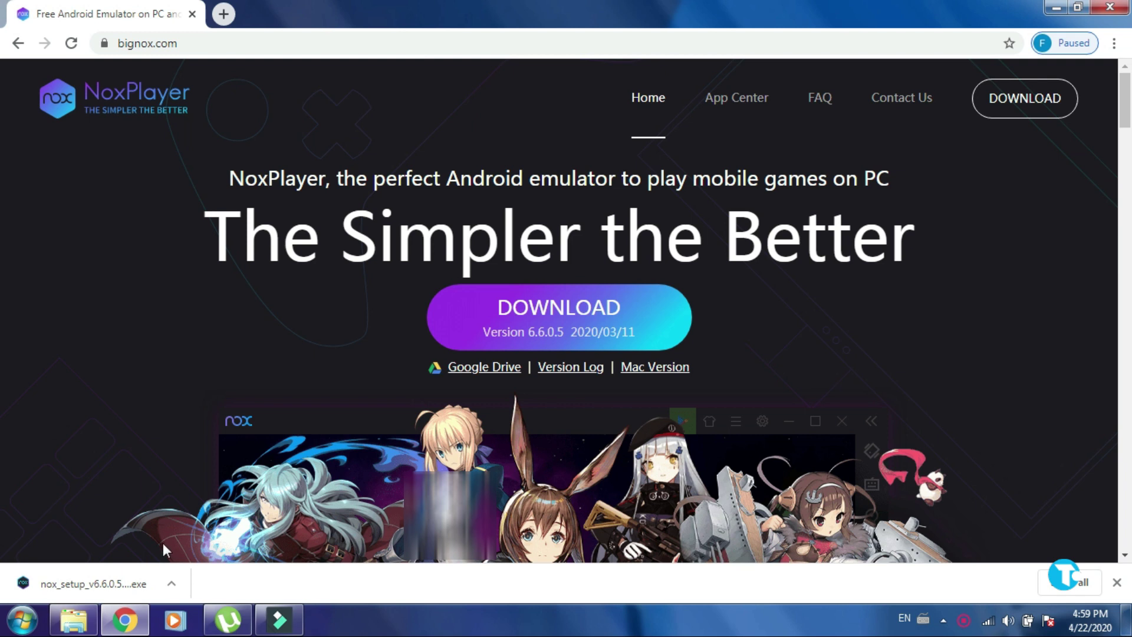
Run the downloaded nox_setup_v6.6.0.5 installer to install NoxPlayer and start the emulator.
click(115, 580)
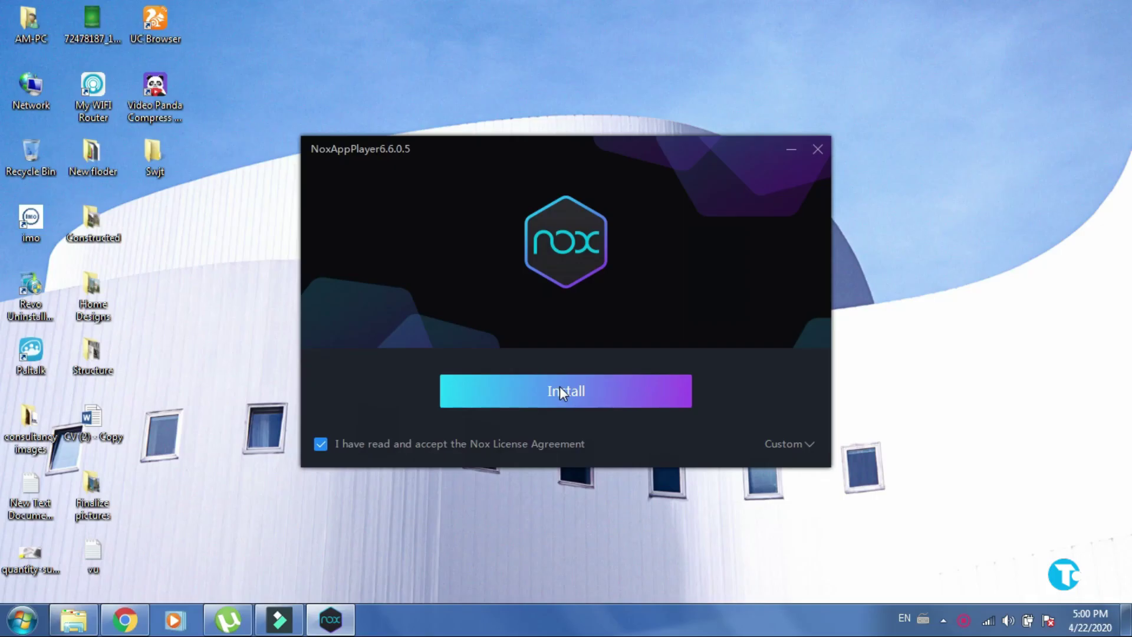
click(560, 387)
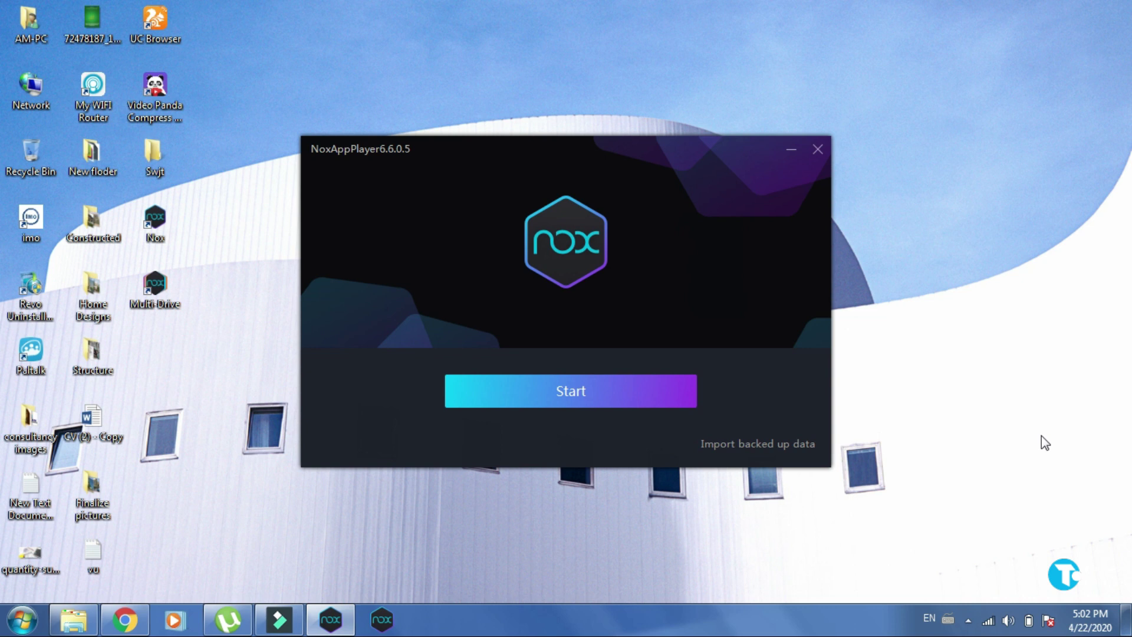
click(593, 392)
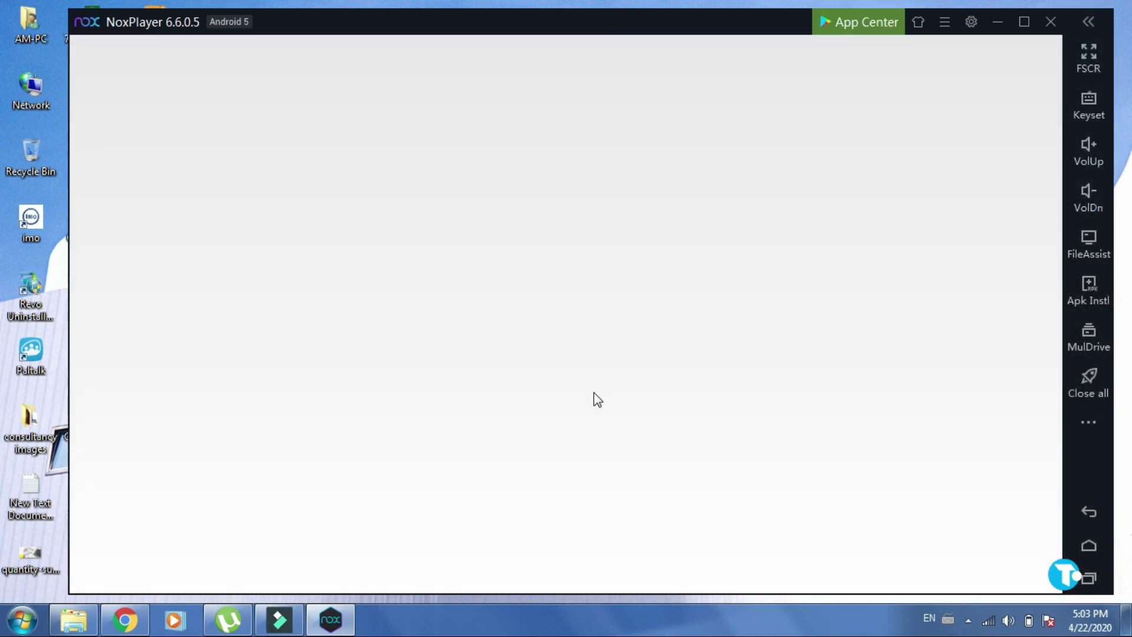
click(590, 392)
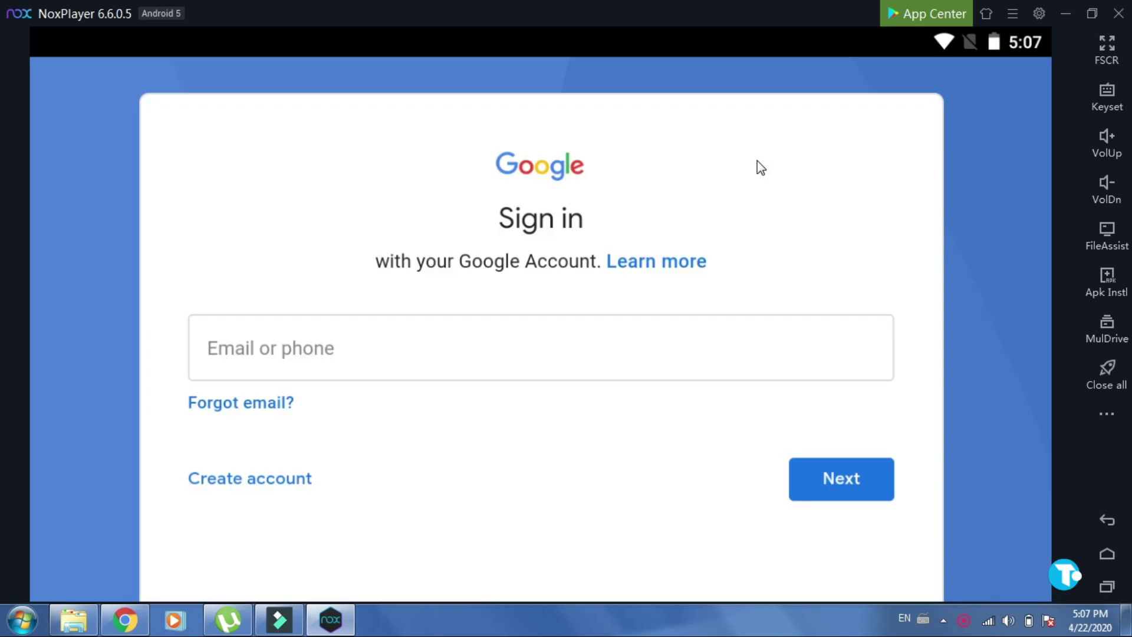
Enter the account's e-mail address on the Google sign-in page and continue to the password page.
click(296, 342)
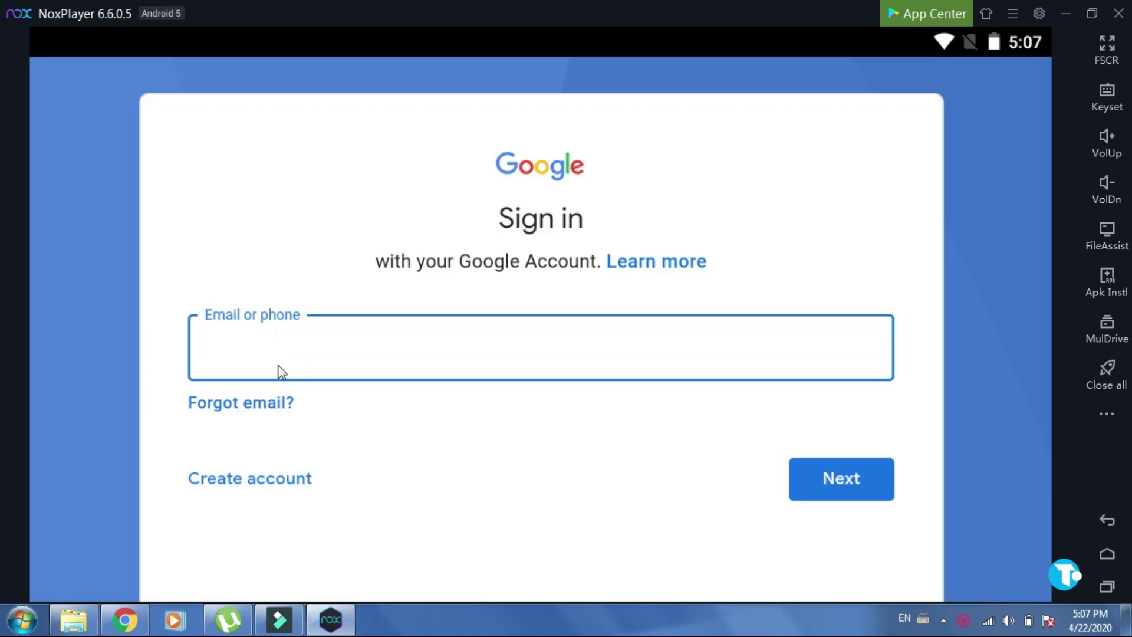
text(xxxxxxxxxx)
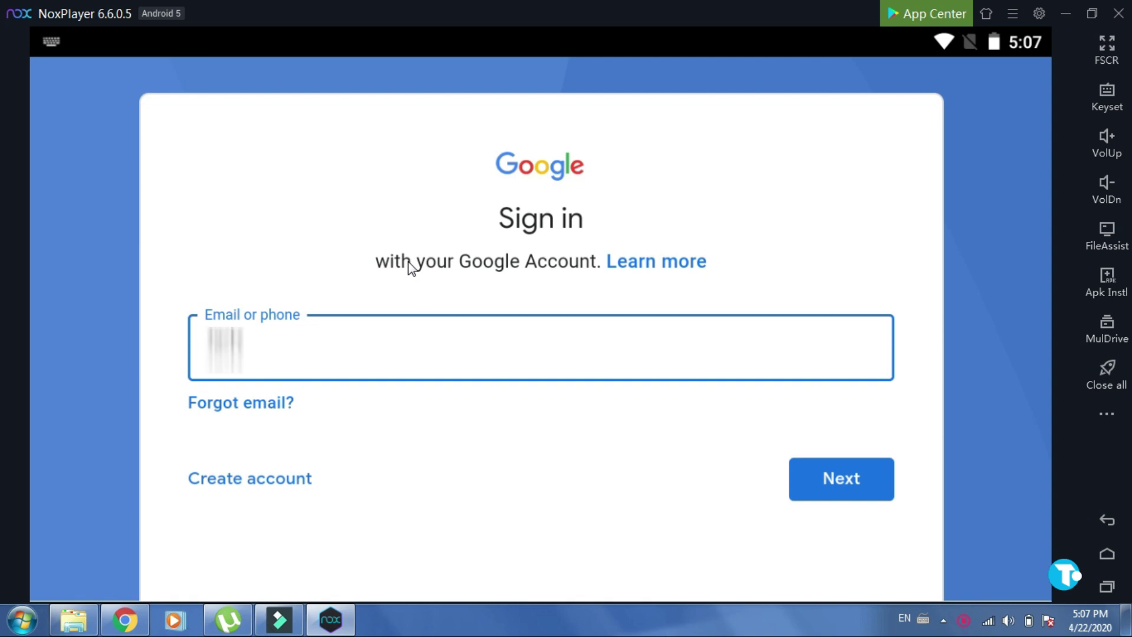
text(xxx)
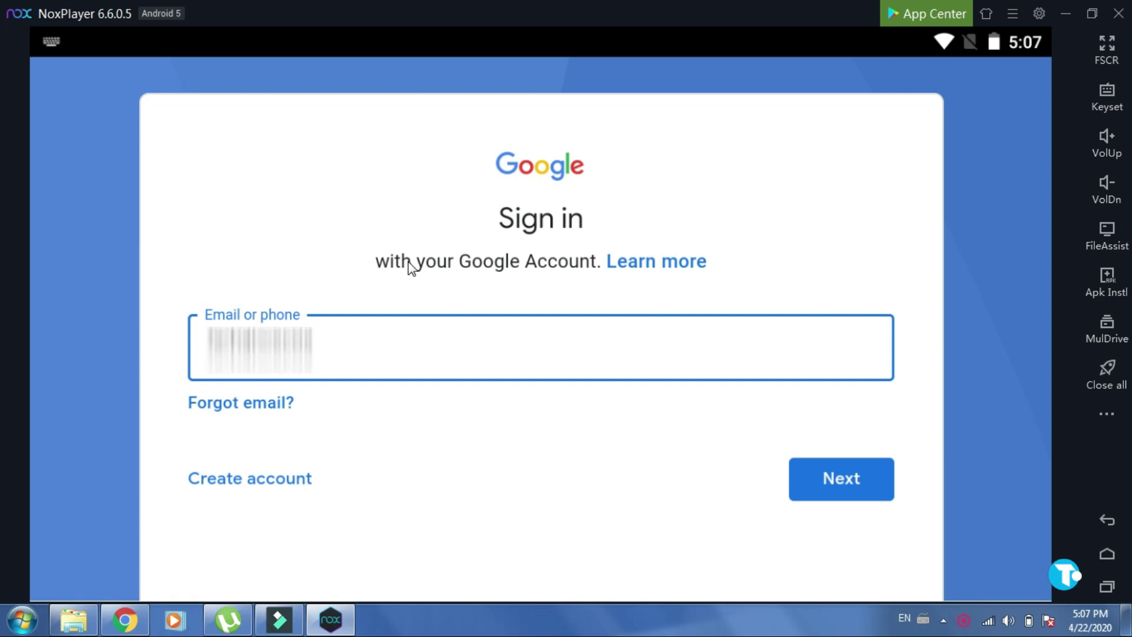
text(xxxx)
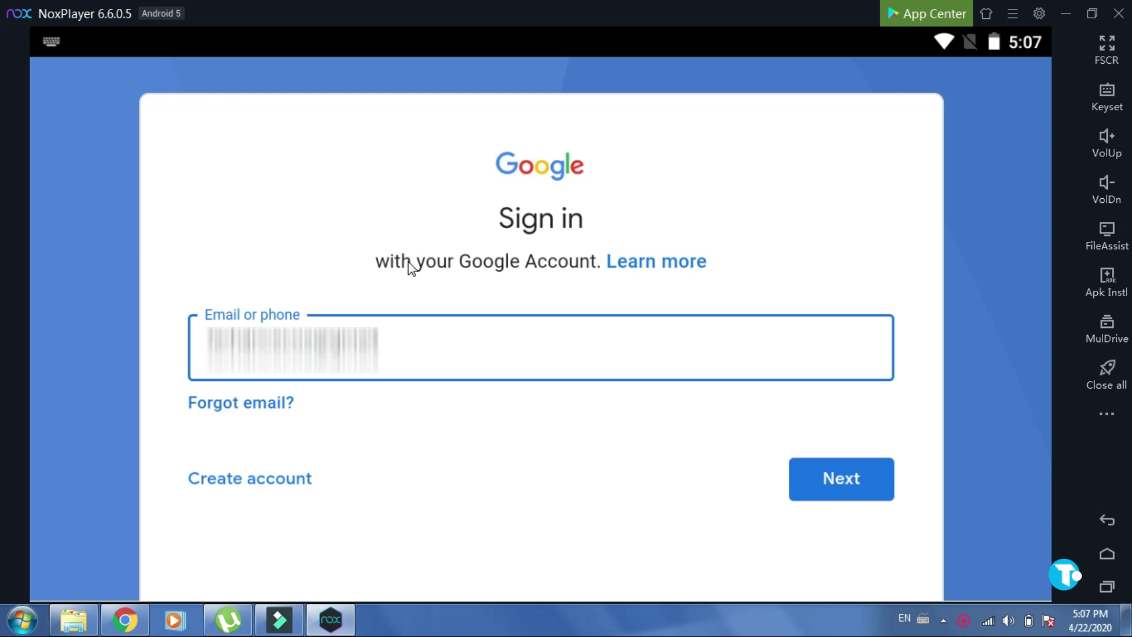
text(xxxx)
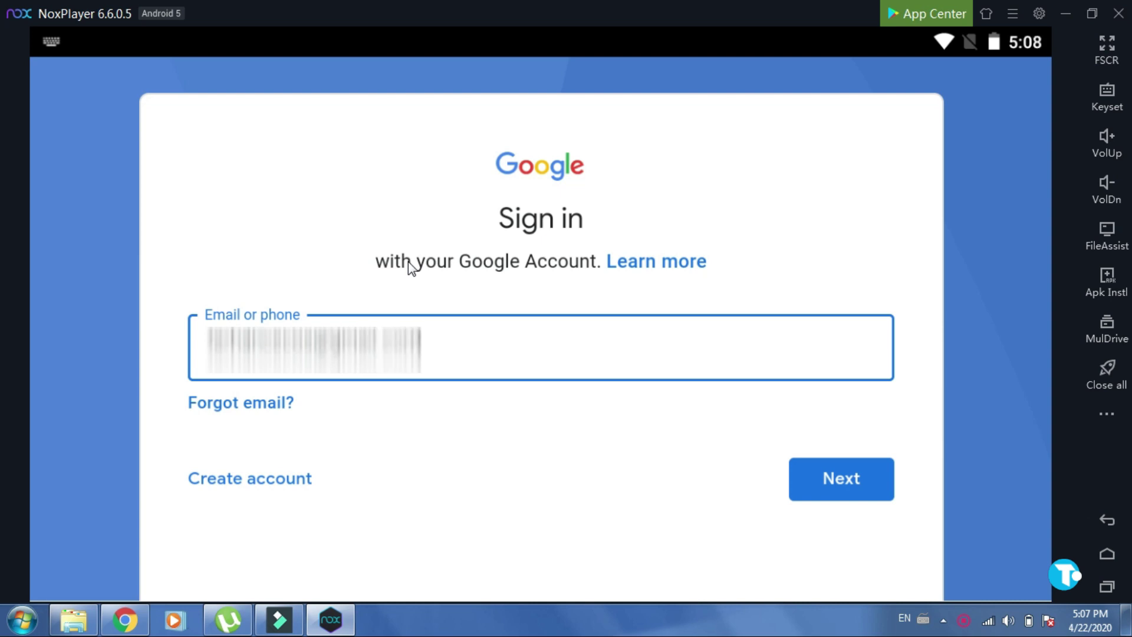
click(825, 476)
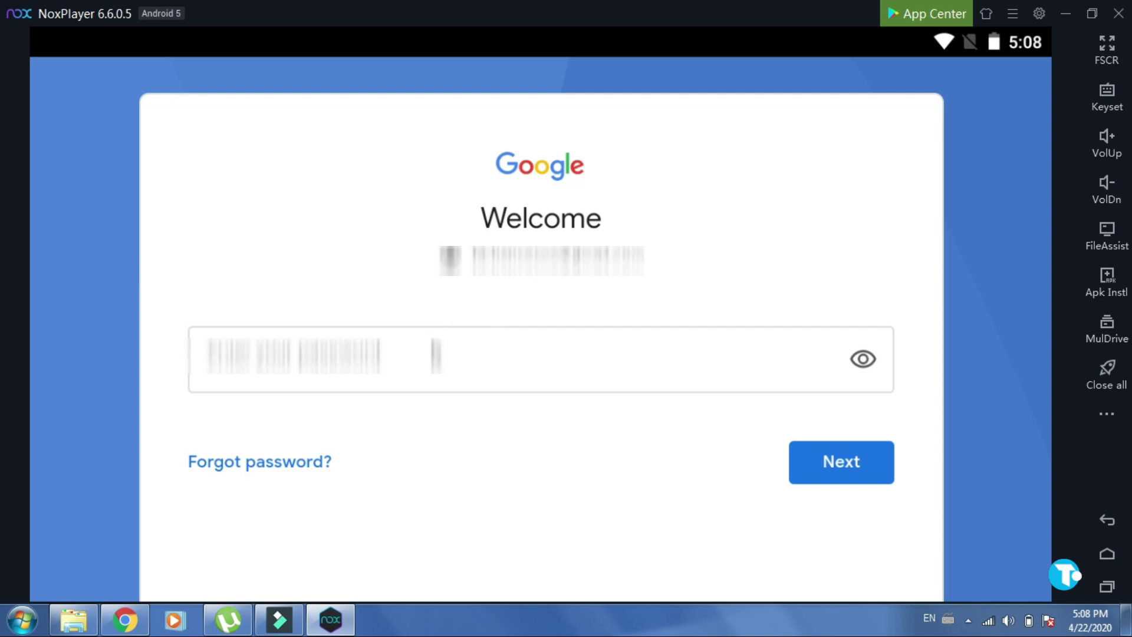
Enter the Google account password and agree to the Google terms of service.
click(435, 357)
text(**********)
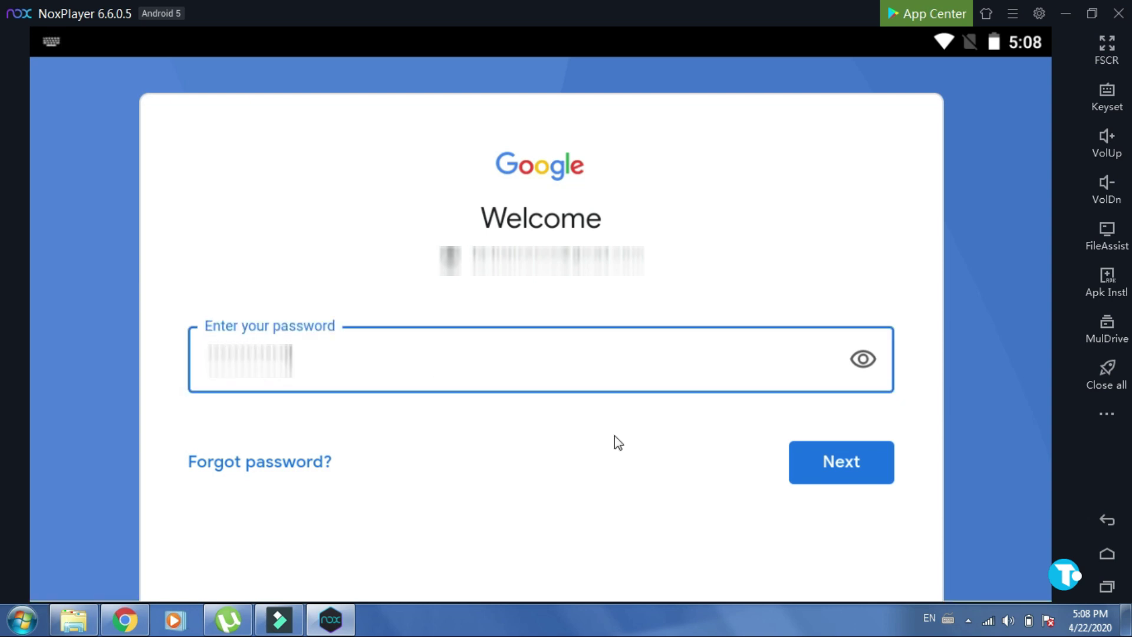
click(837, 452)
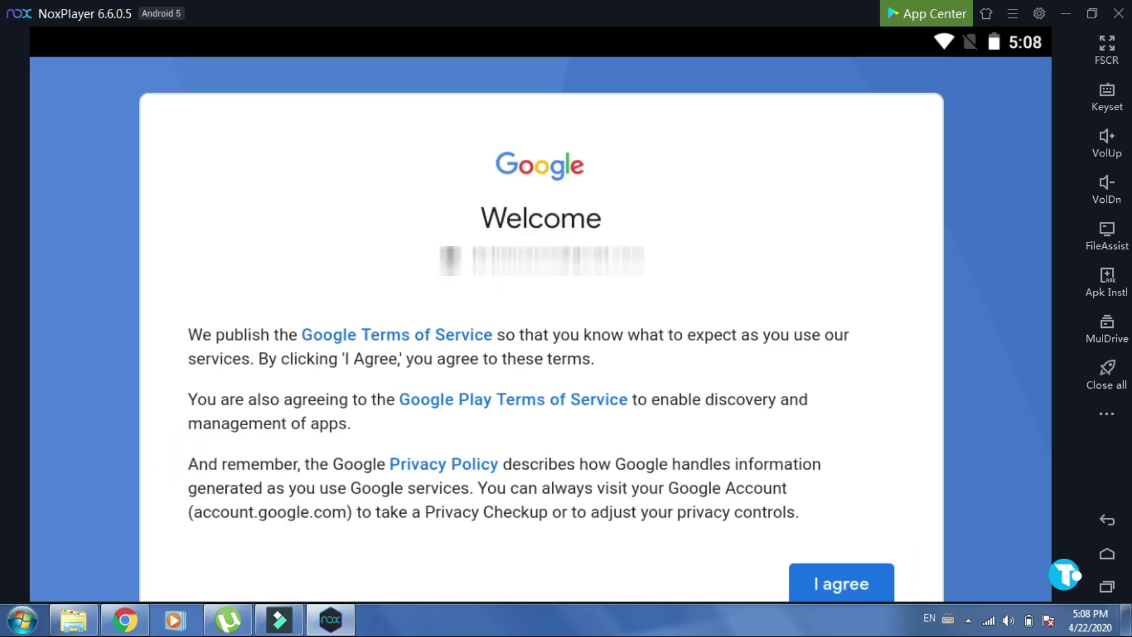
click(868, 583)
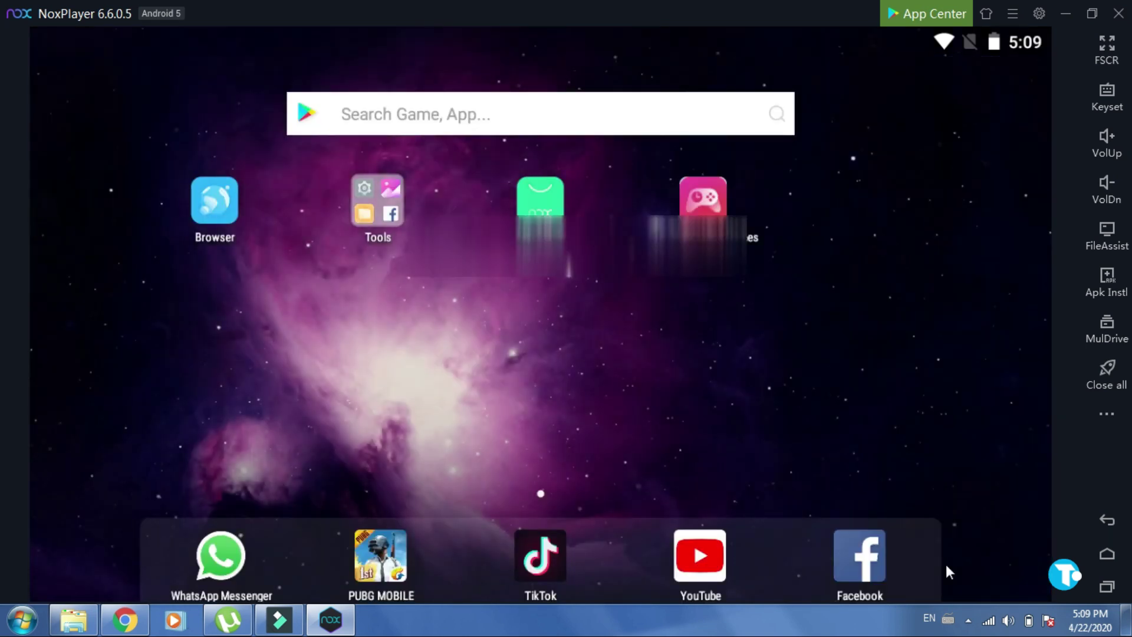
Search for "playstore" with the emulator's home screen search and open the Google Play result.
click(455, 114)
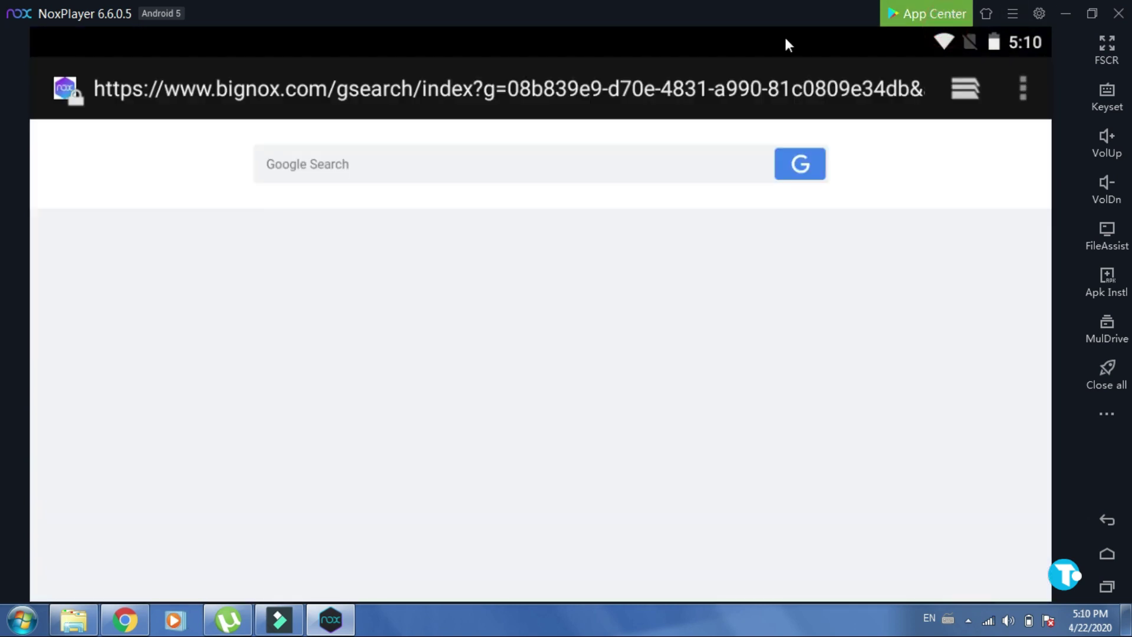
click(951, 21)
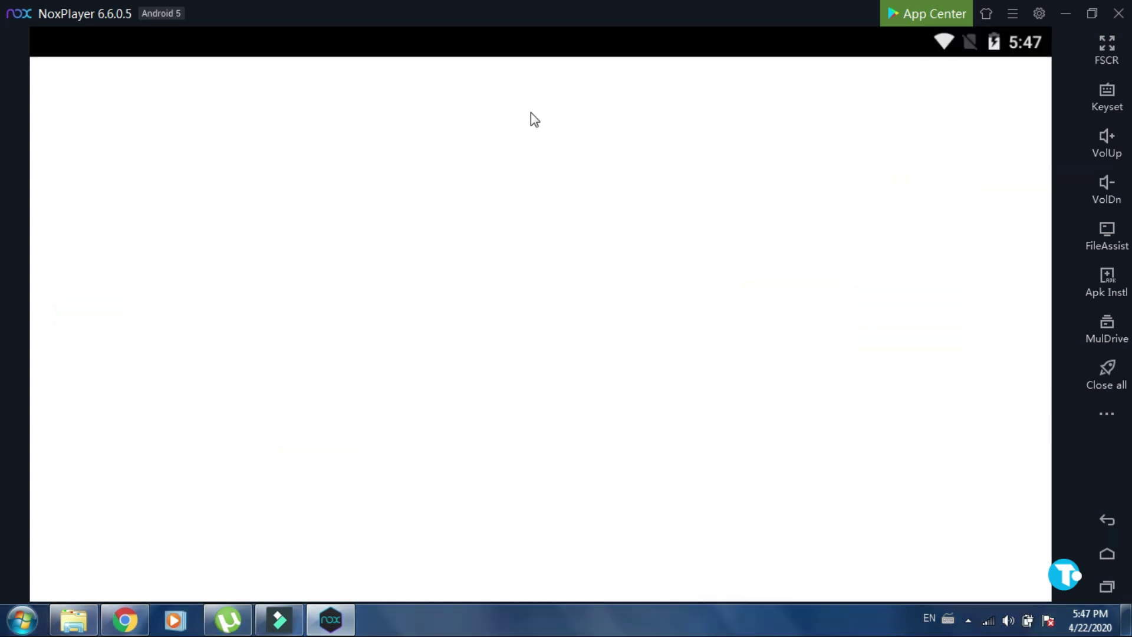
click(505, 160)
text(playst)
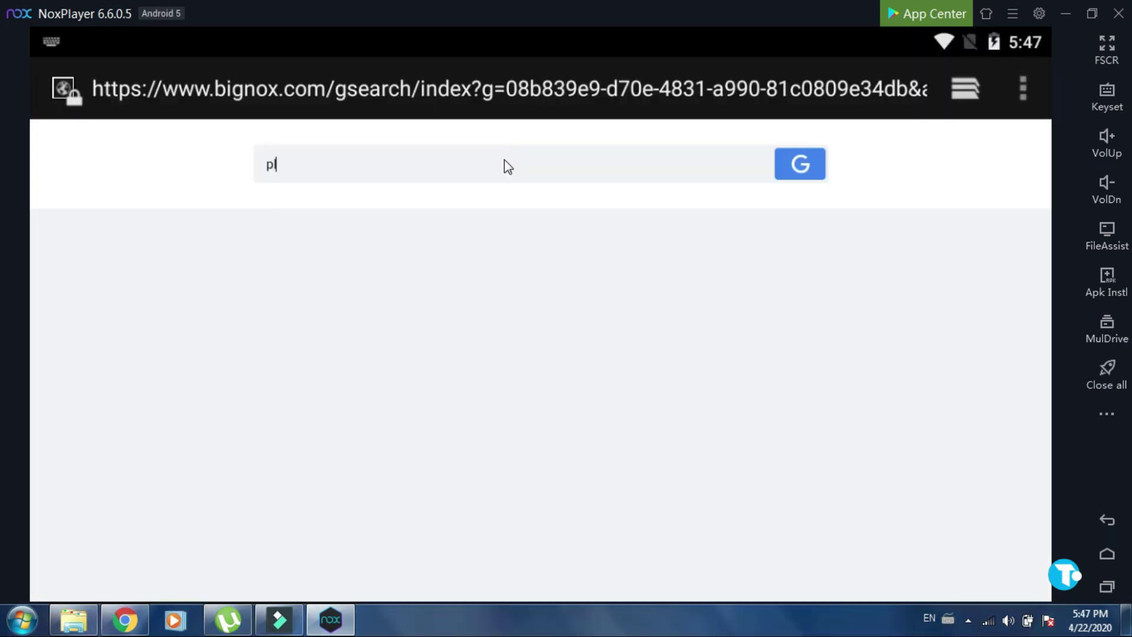
text(ore)
key(Return)
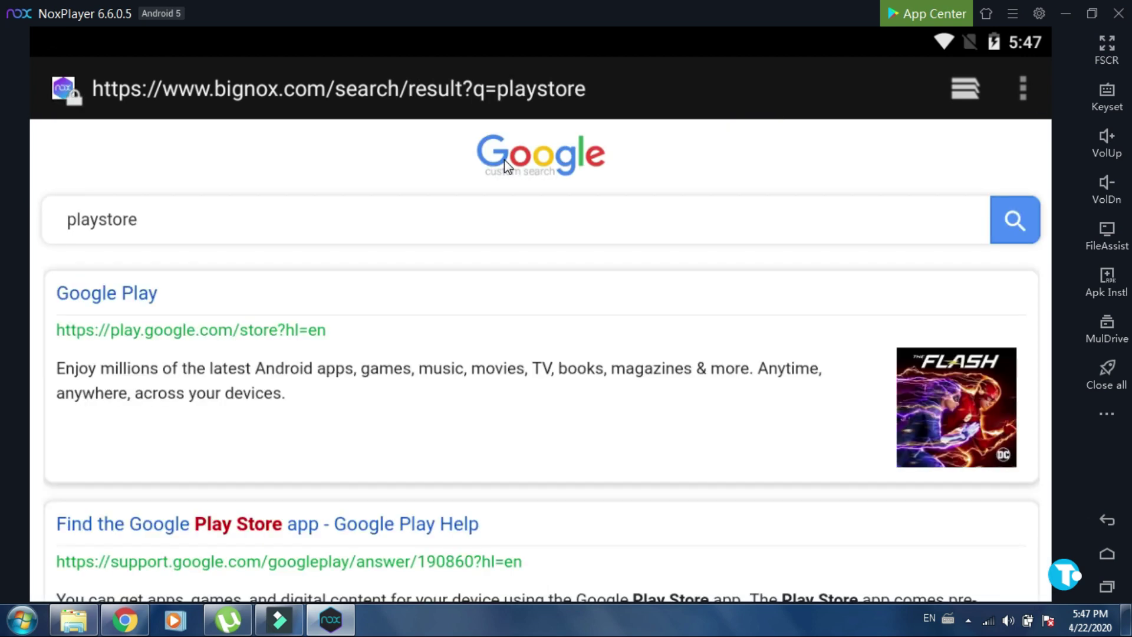
click(93, 295)
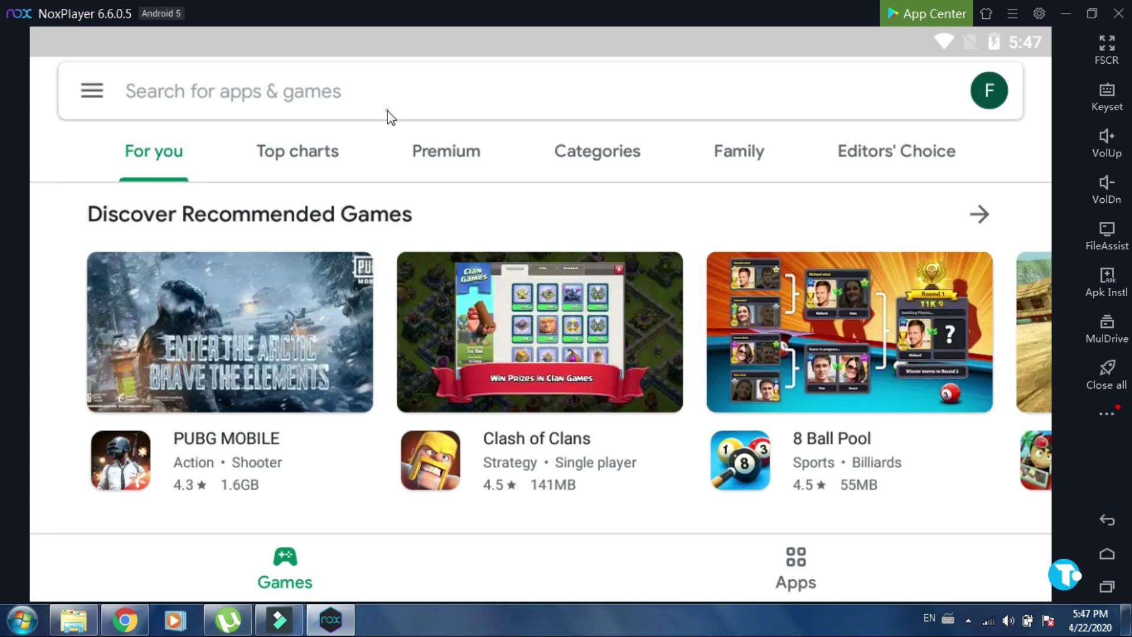
Search Google Play for "whatsapp" and install WhatsApp Messenger, accepting its access permissions.
click(387, 111)
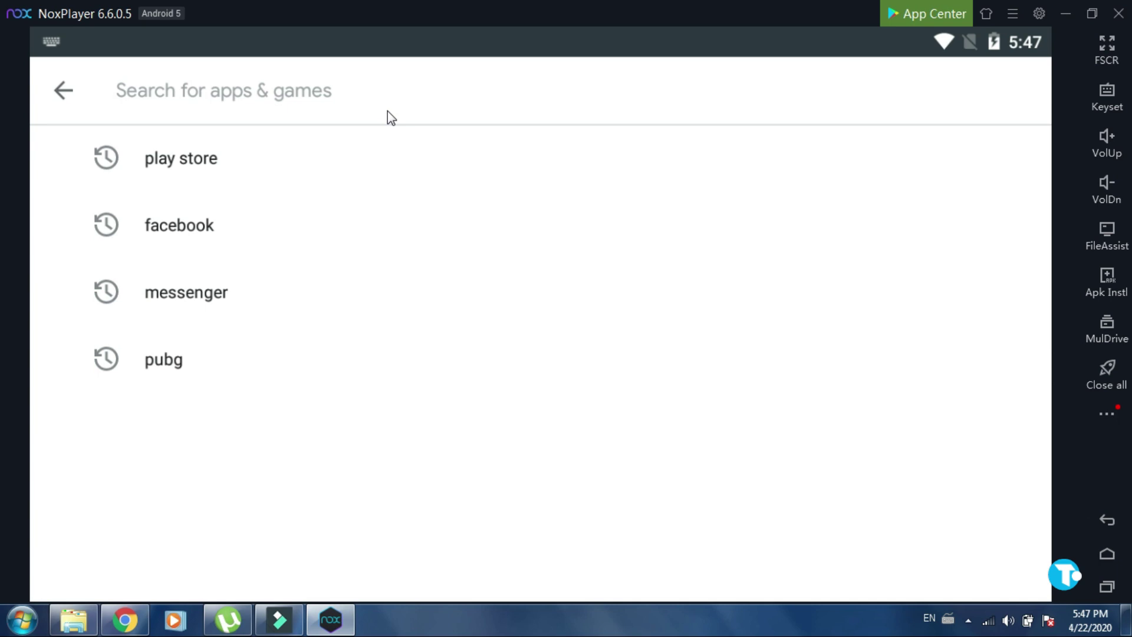
text(whatsapp)
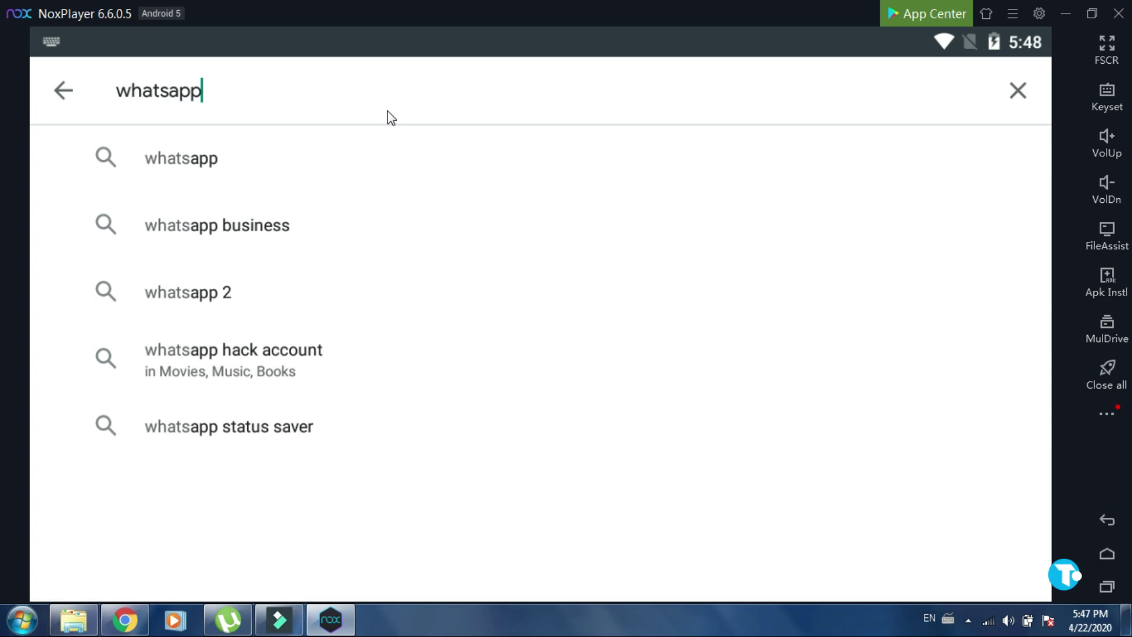
key(Return)
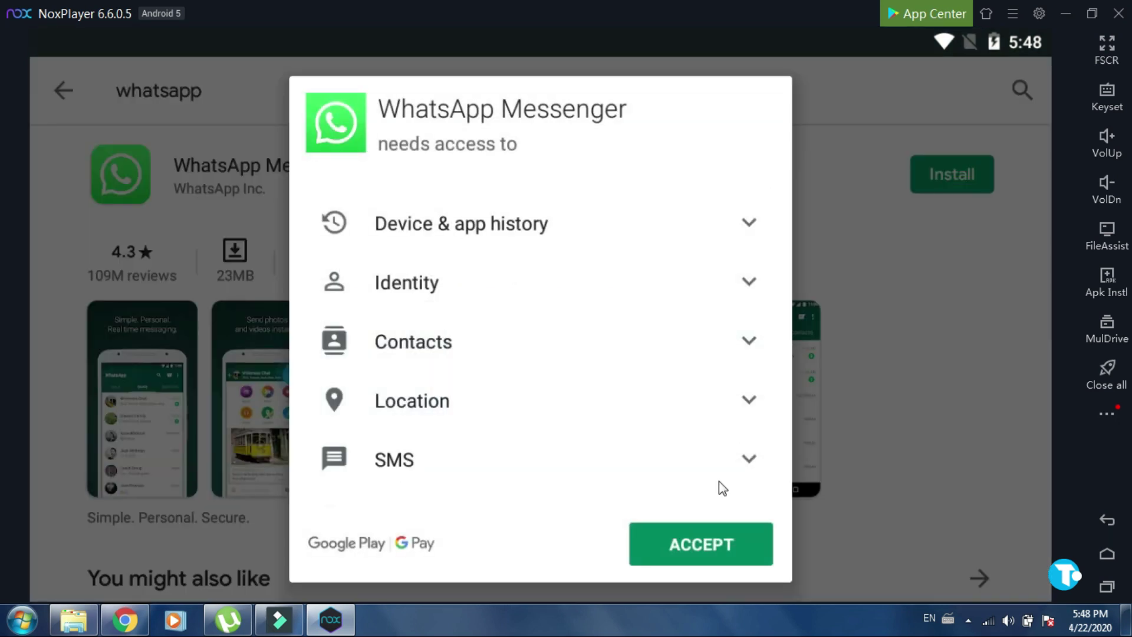
click(703, 545)
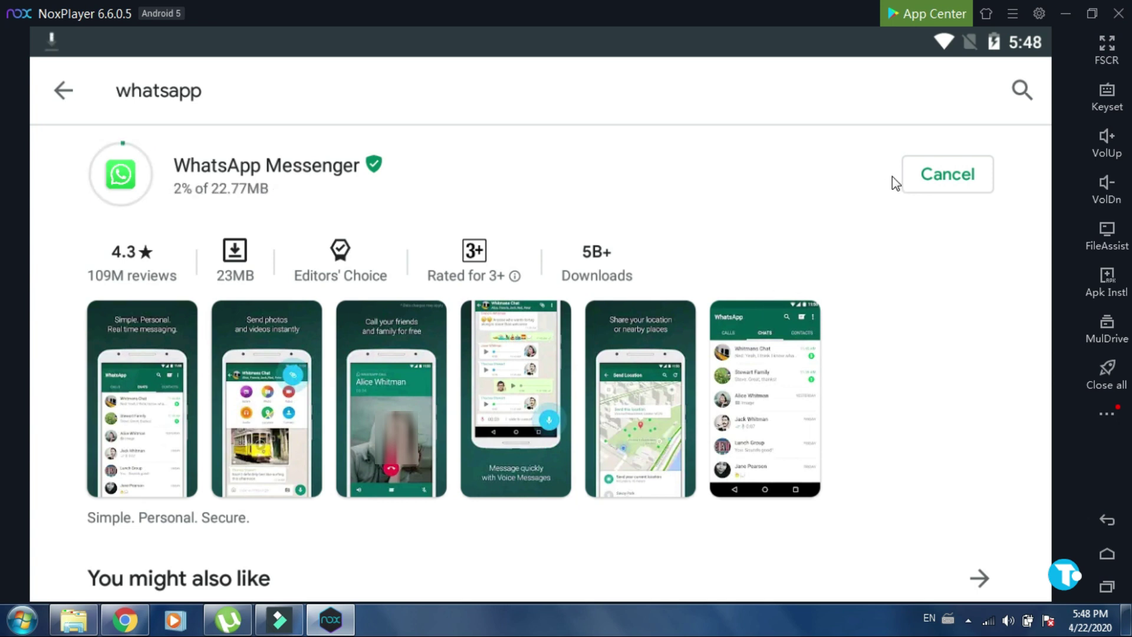
drag(890, 310, 830, 337)
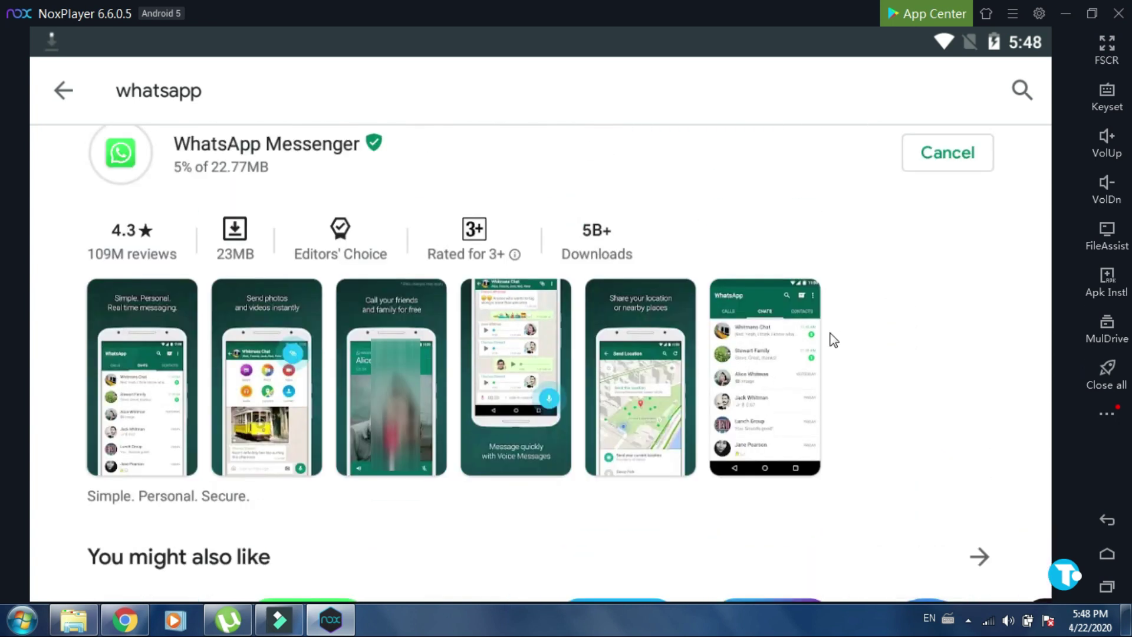
Search Google Play for "facebook", install the Facebook app with its permissions accepted, and return to the store's main page.
click(296, 94)
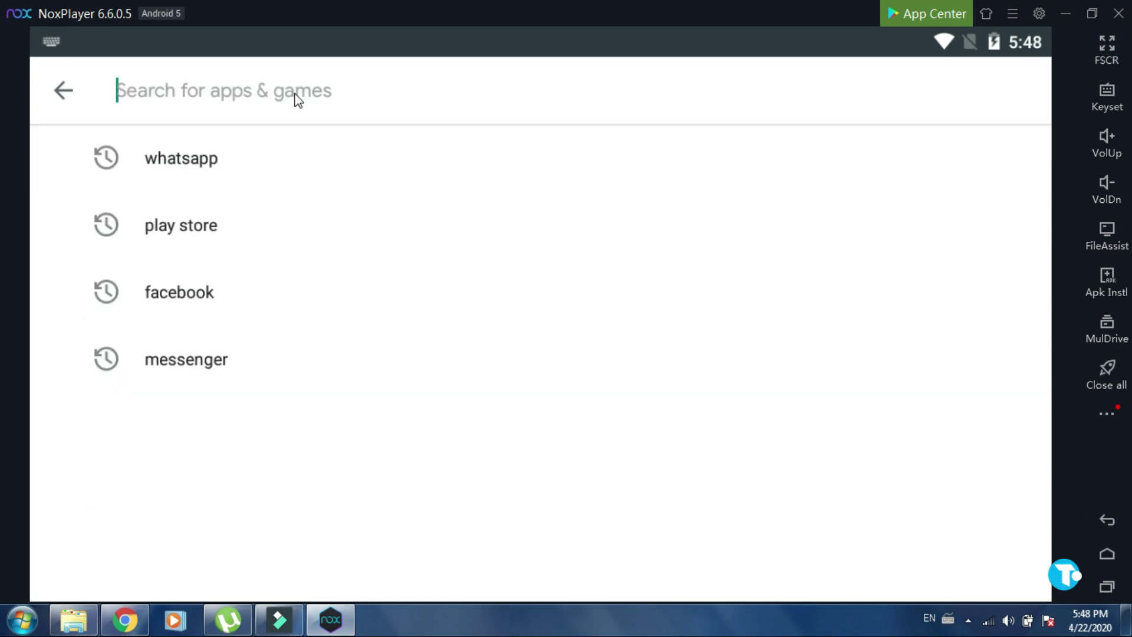
text(facebook)
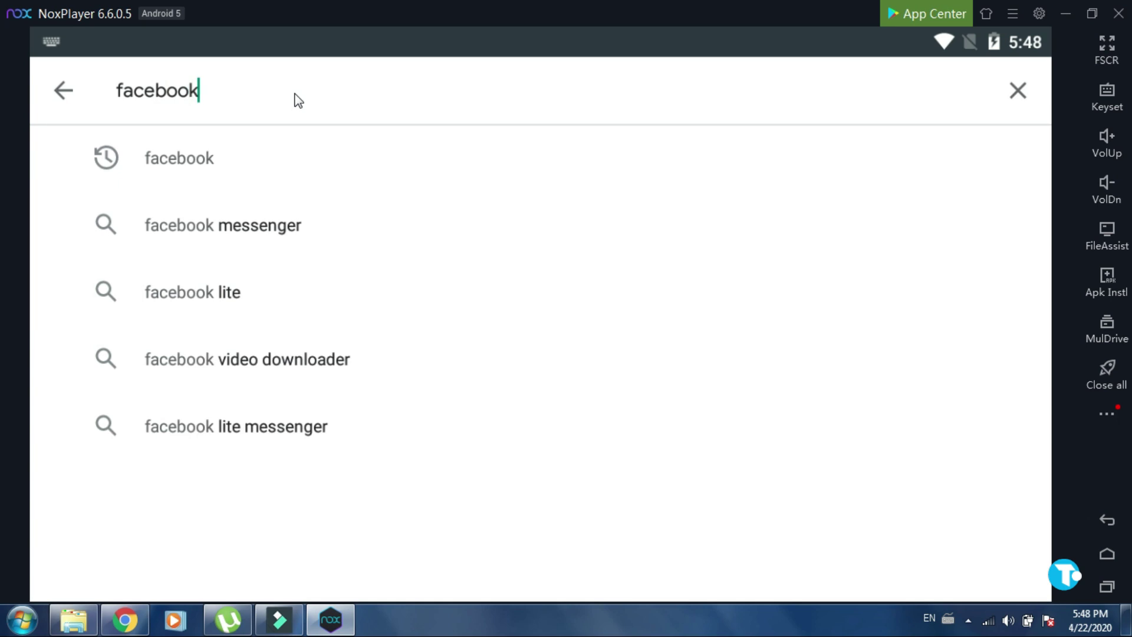
key(Return)
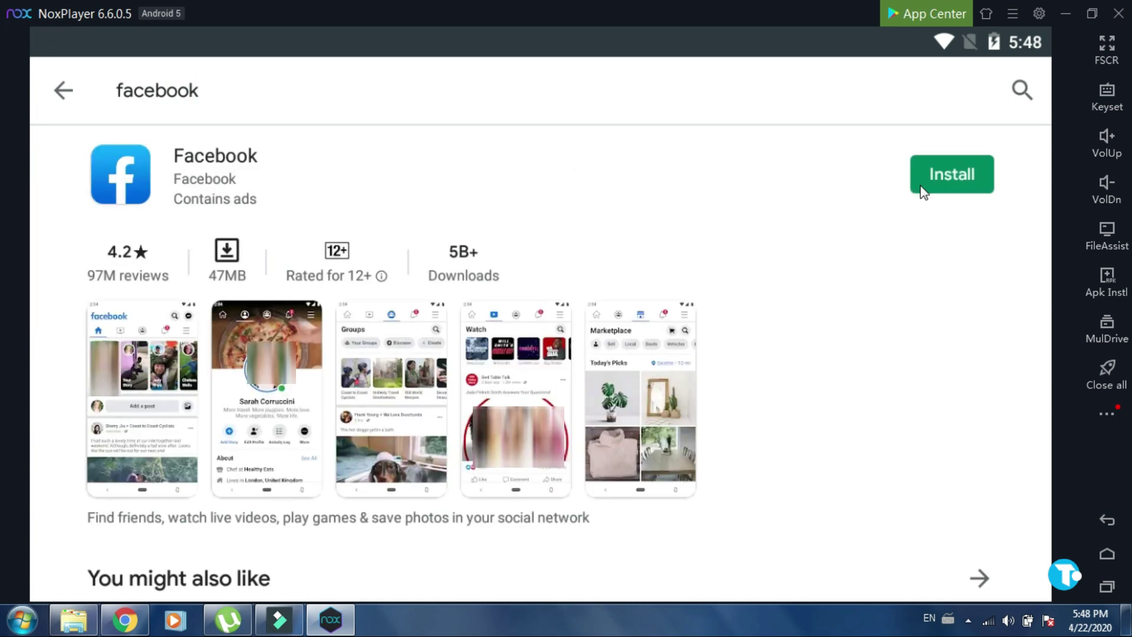
click(942, 168)
click(697, 541)
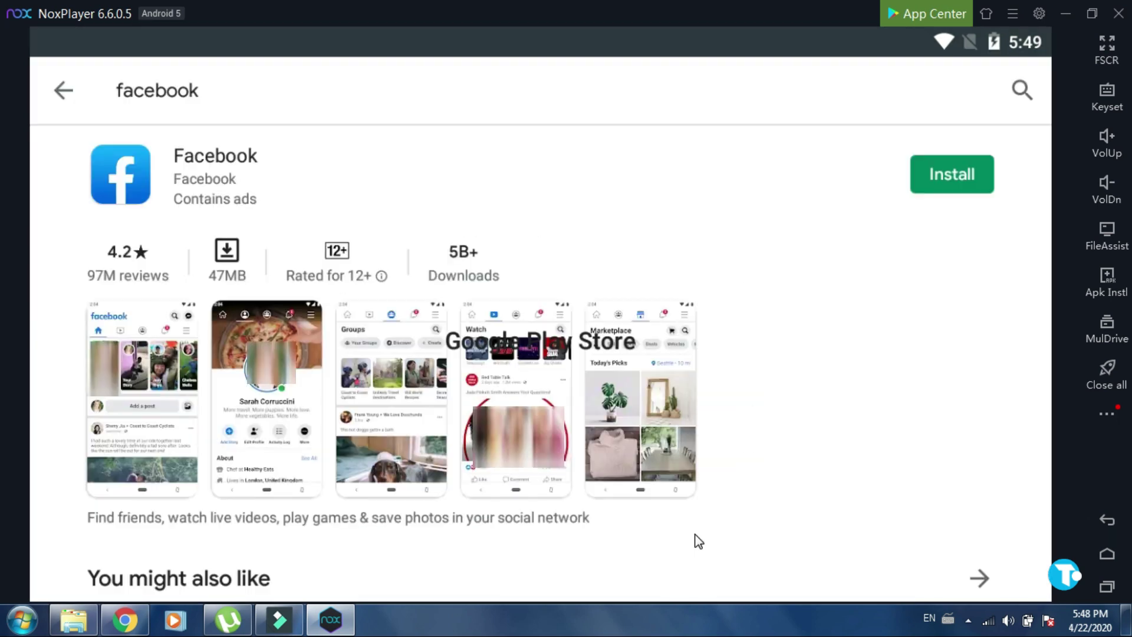
click(63, 91)
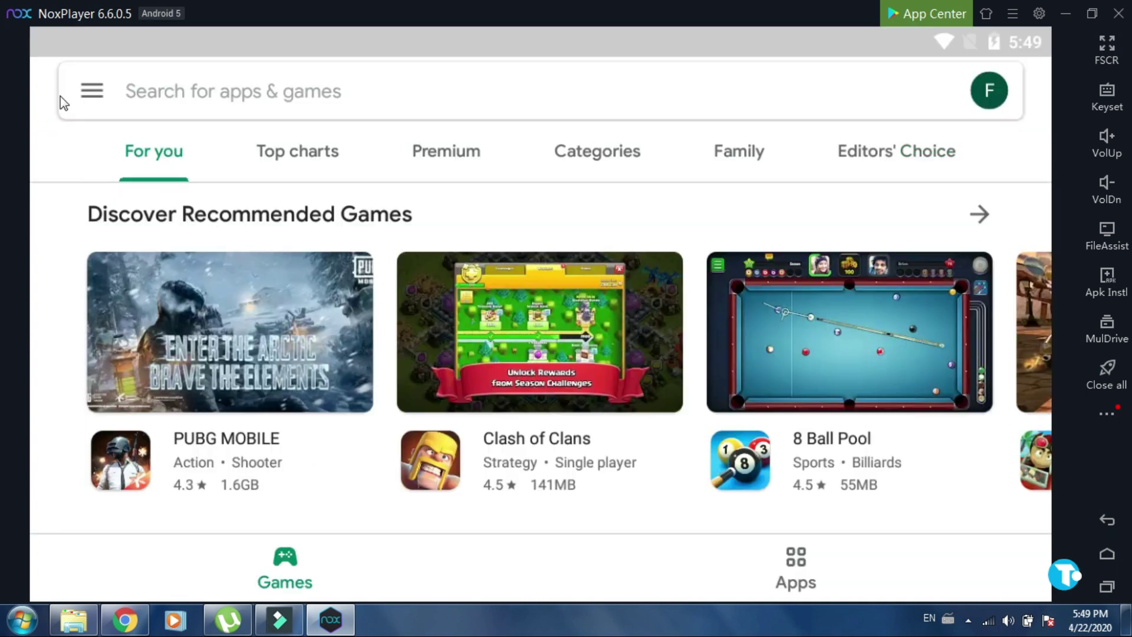